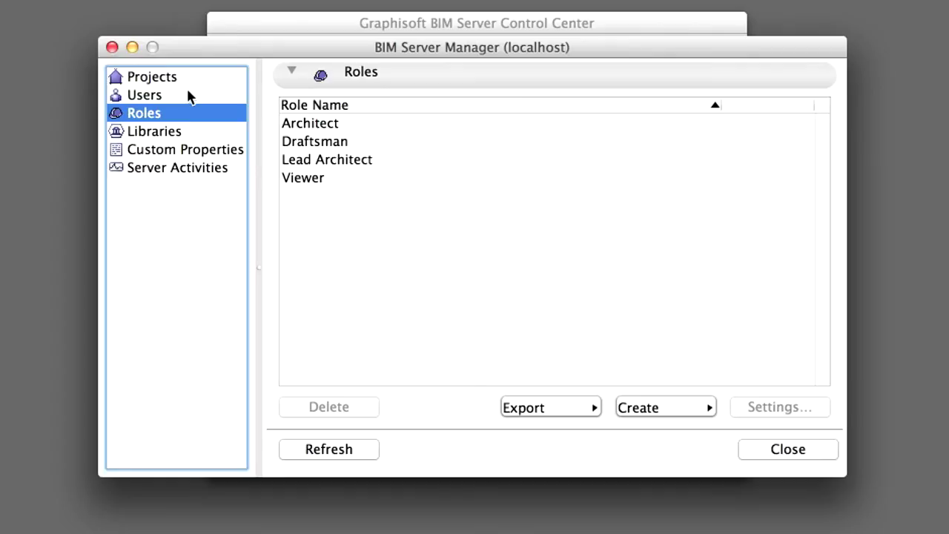
# Show the server's Users list and select the LeadArchitect account
pyautogui.click(182, 96)
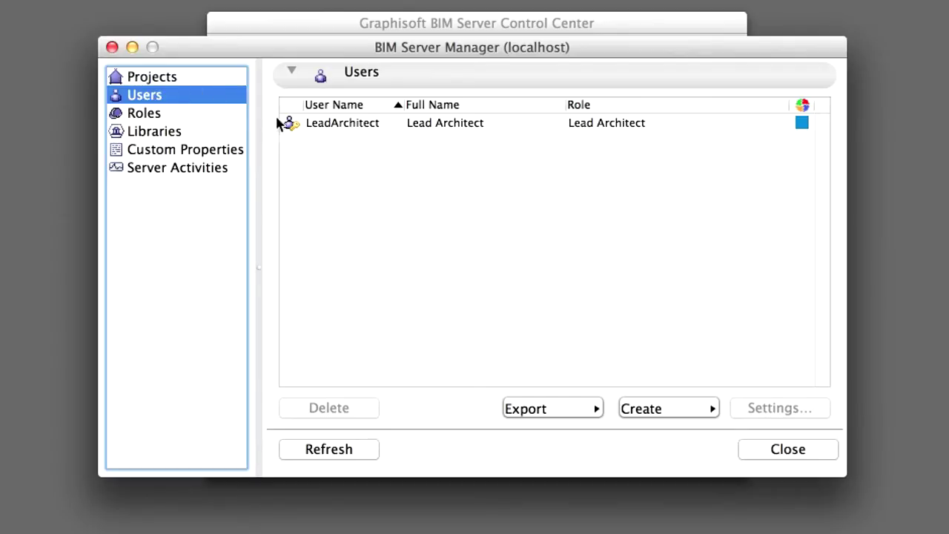
pyautogui.click(343, 126)
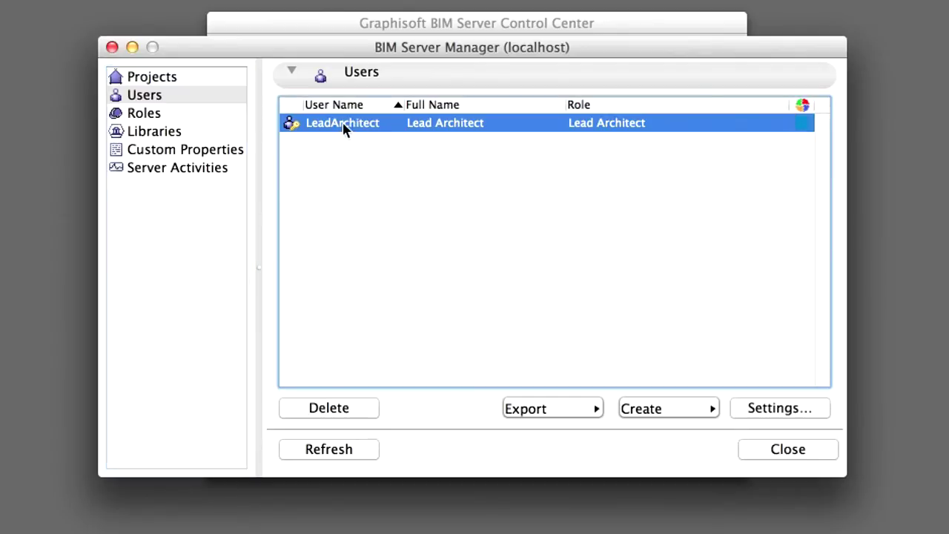
# Open LeadArchitect's User Settings and bring up the colour picker for its blue user colour
pyautogui.doubleClick(392, 125)
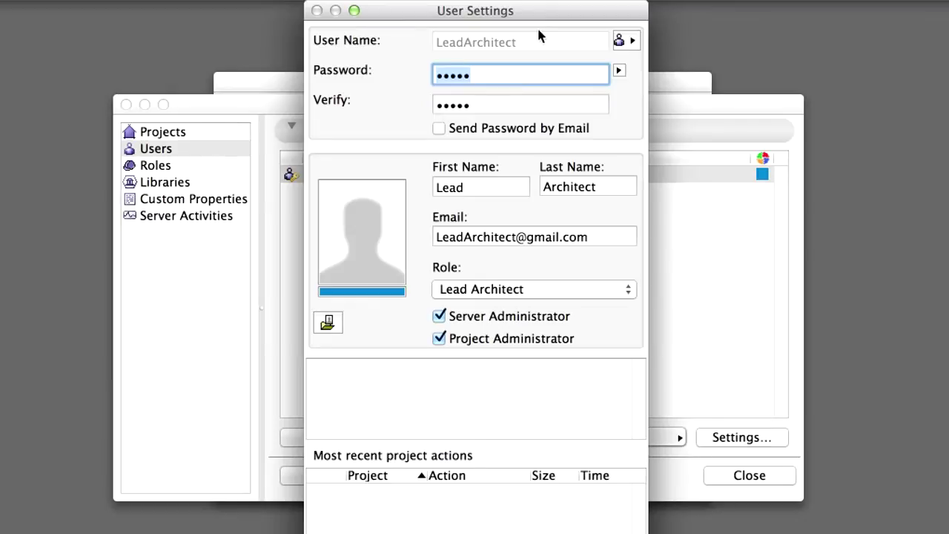
pyautogui.click(393, 293)
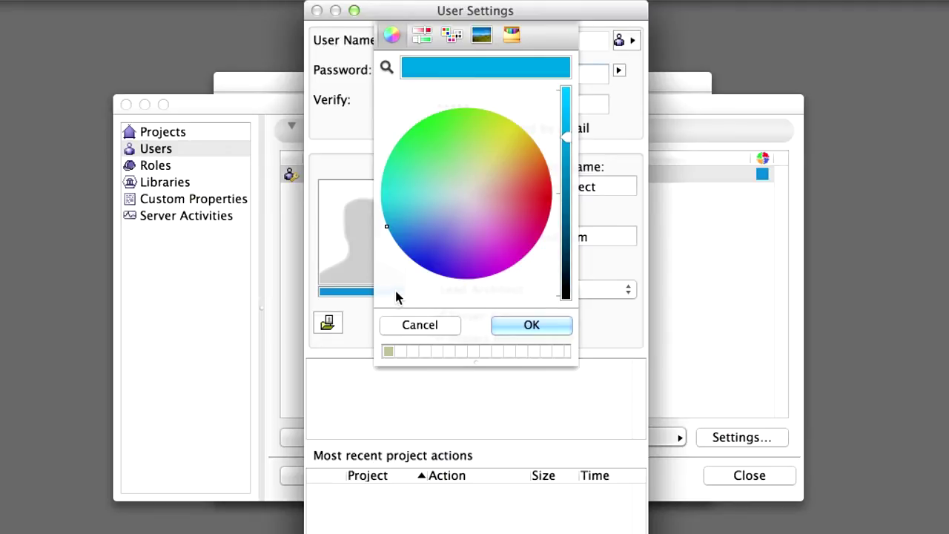
# Set LeadArchitect's user colour to the green Spring crayon and save the settings
pyautogui.click(511, 37)
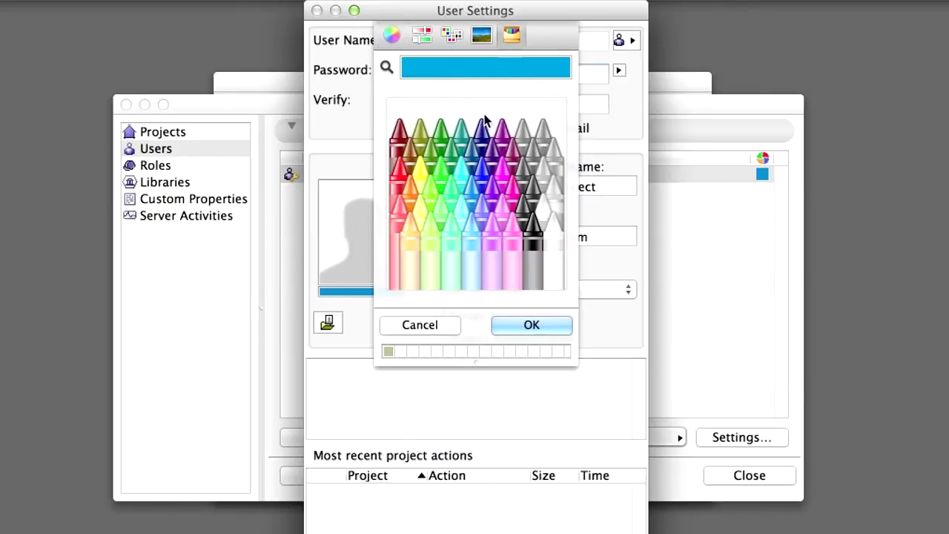
pyautogui.click(440, 170)
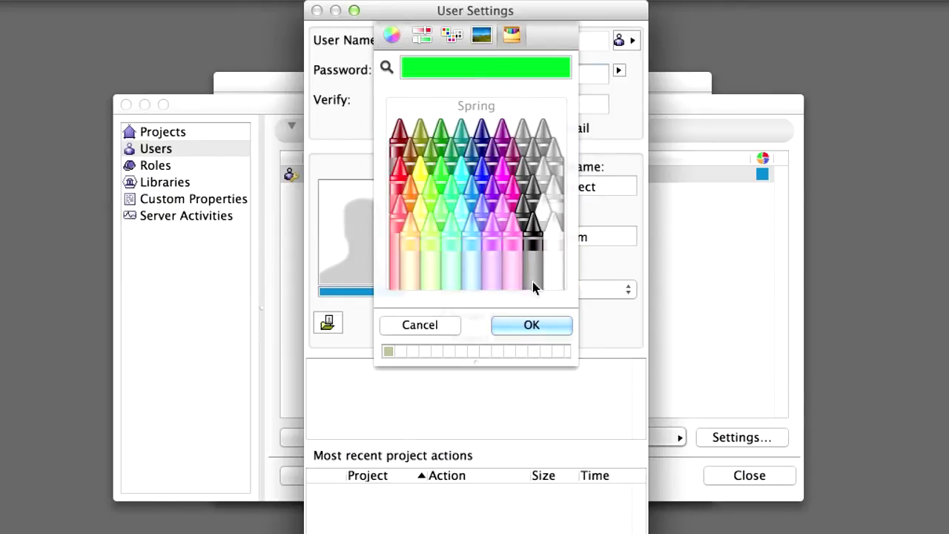
pyautogui.click(553, 327)
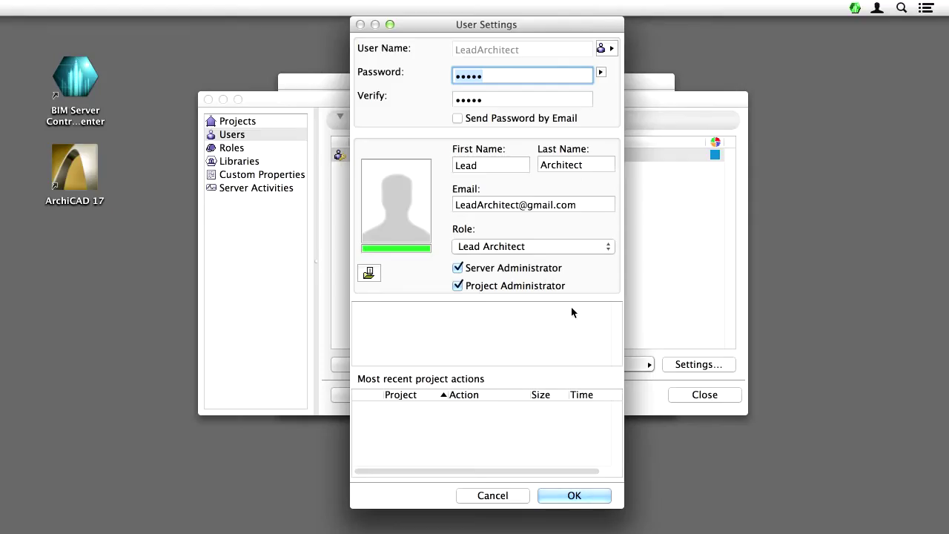
pyautogui.click(595, 497)
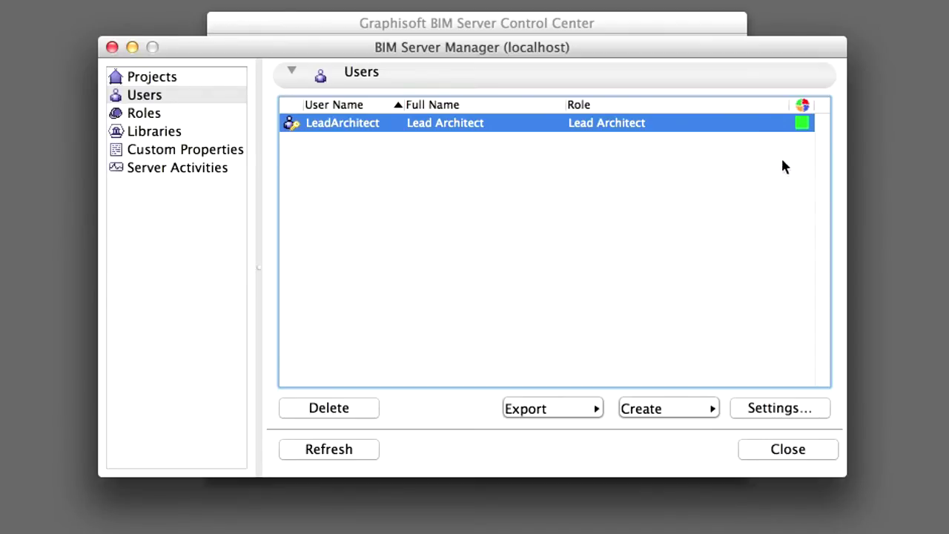
# Show the Create button's options for adding a new user
pyautogui.click(706, 412)
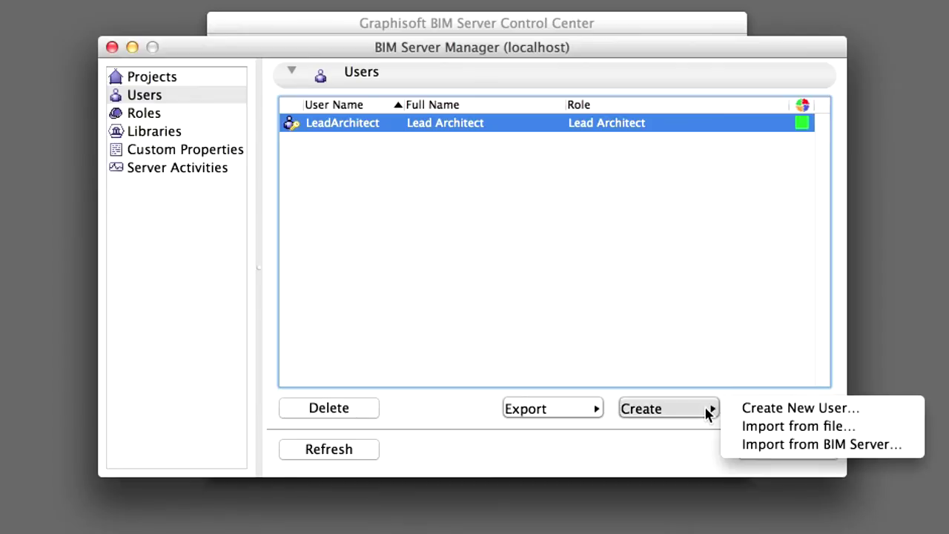
# Start a new user named Architect1 and enter its password twice
pyautogui.click(881, 418)
pyautogui.write('Ar')
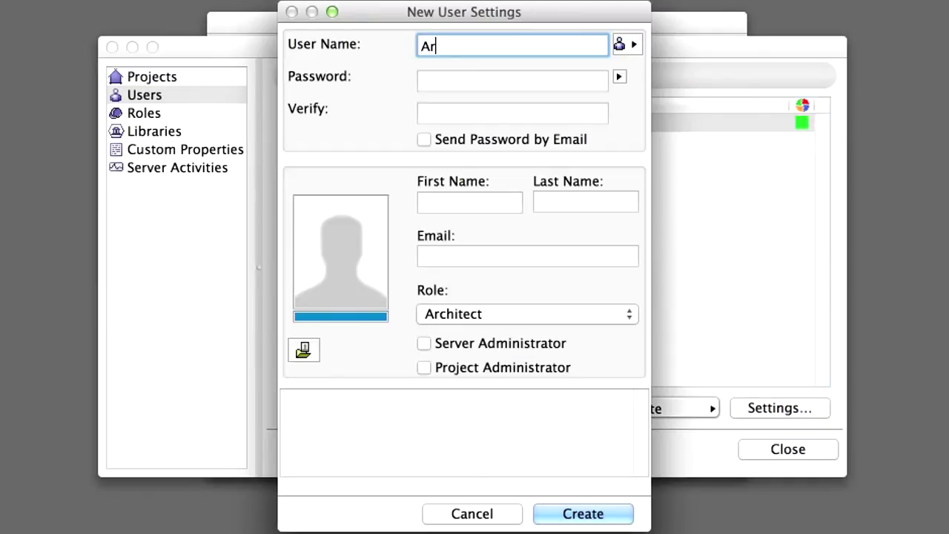
pyautogui.write('chitect1')
pyautogui.click(514, 76)
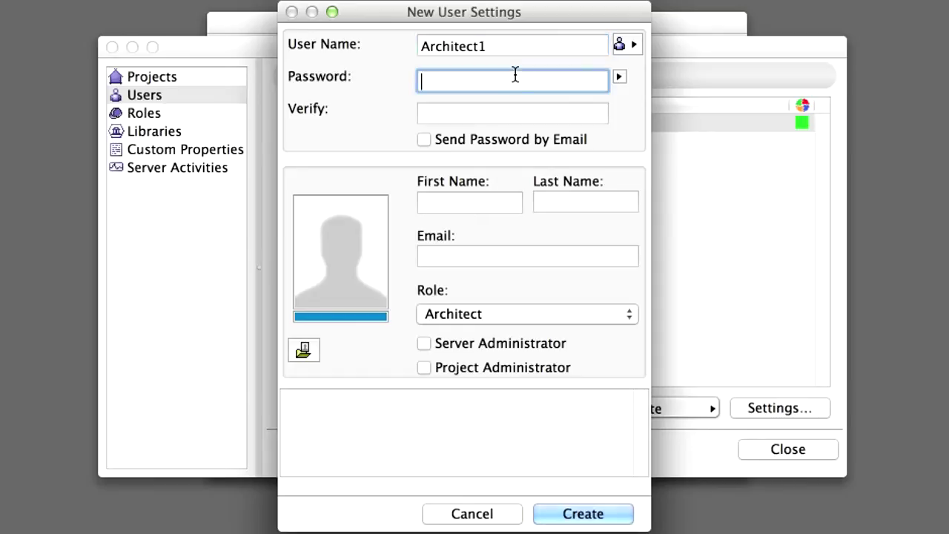
pyautogui.write('•••••')
pyautogui.click(512, 113)
pyautogui.write('•••••')
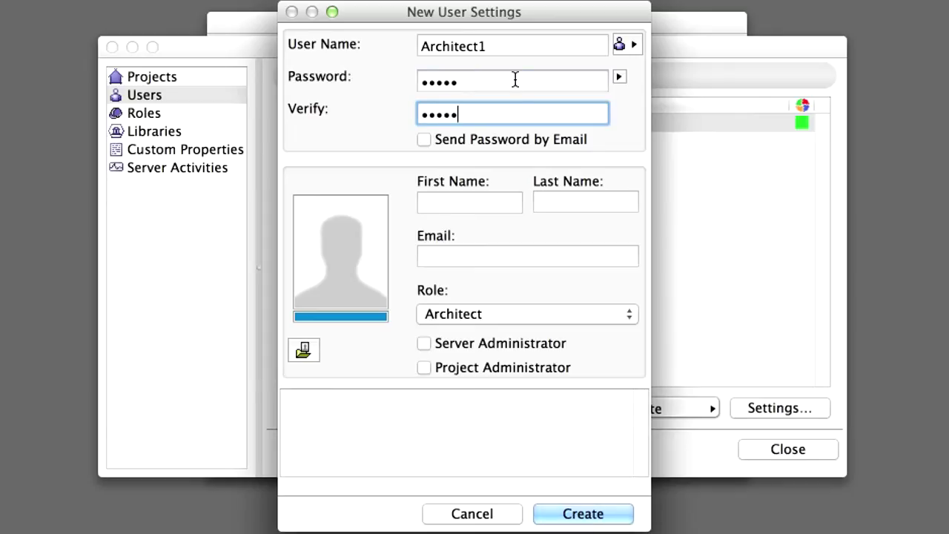
# Fill in first name 'Architect', last name '1' and the user's e-mail address
pyautogui.click(494, 204)
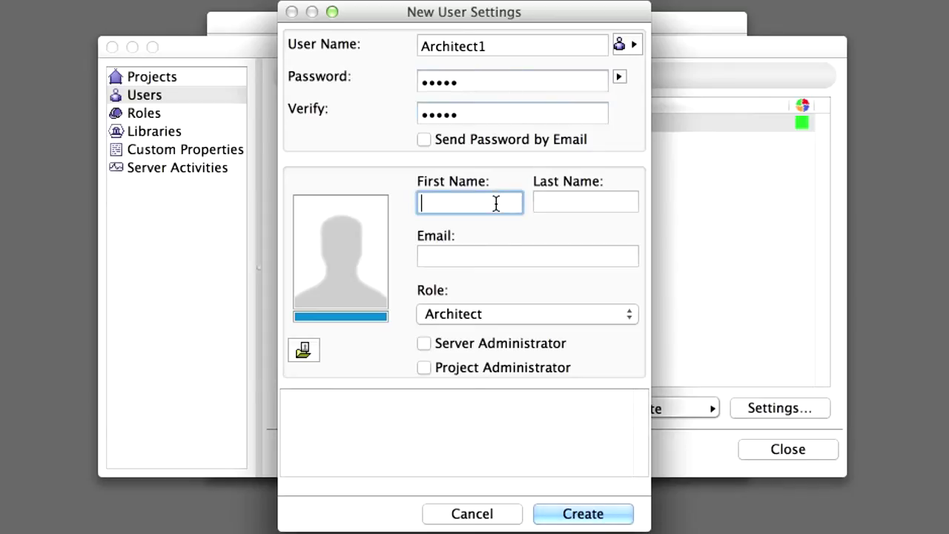
pyautogui.write('Architect')
pyautogui.press('Tab')
pyautogui.write('1')
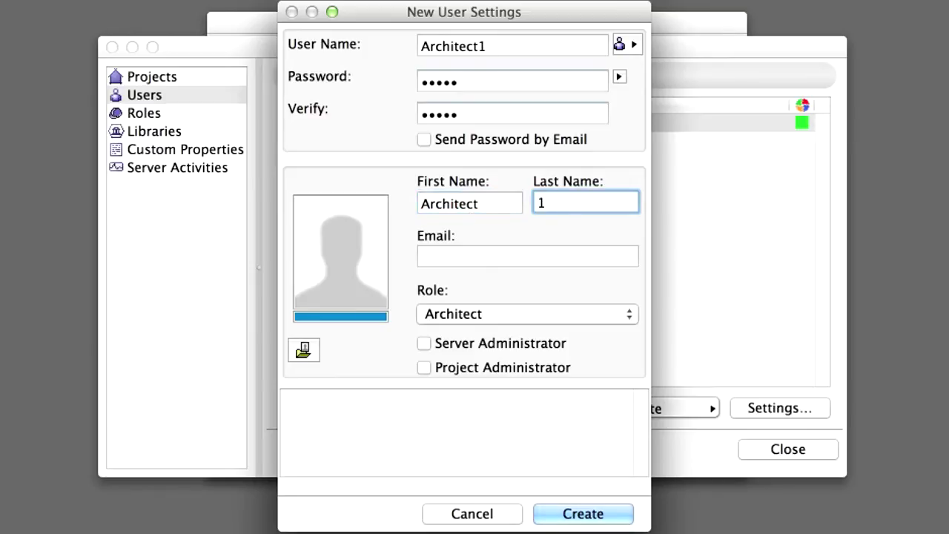
pyautogui.click(487, 260)
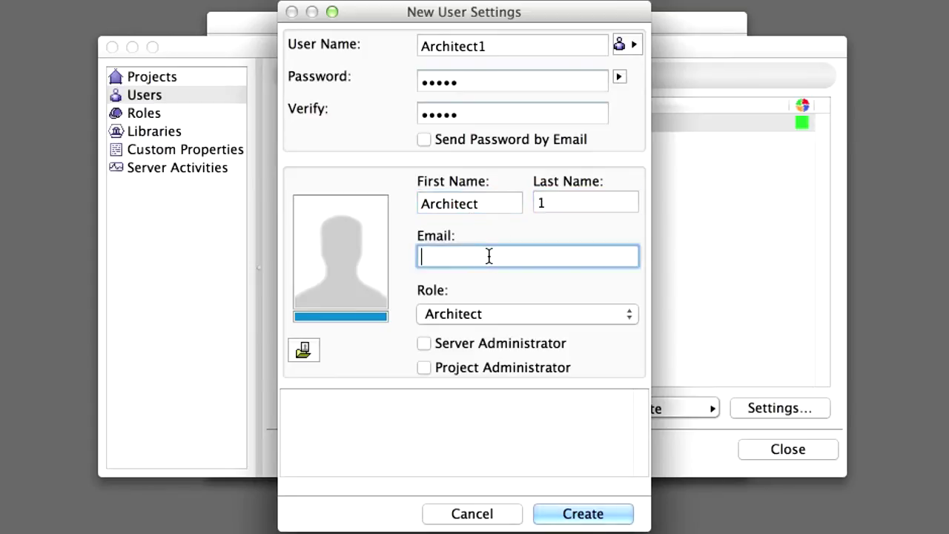
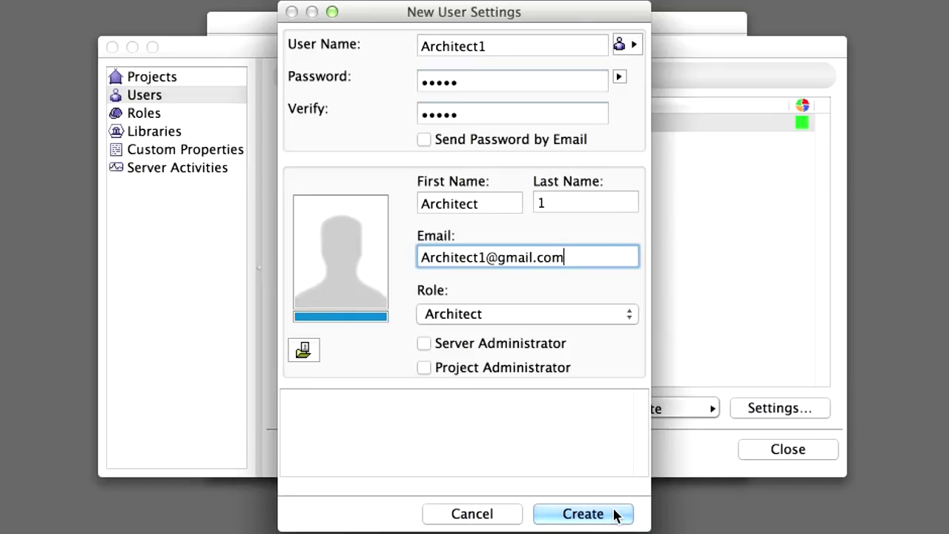
pyautogui.click(592, 315)
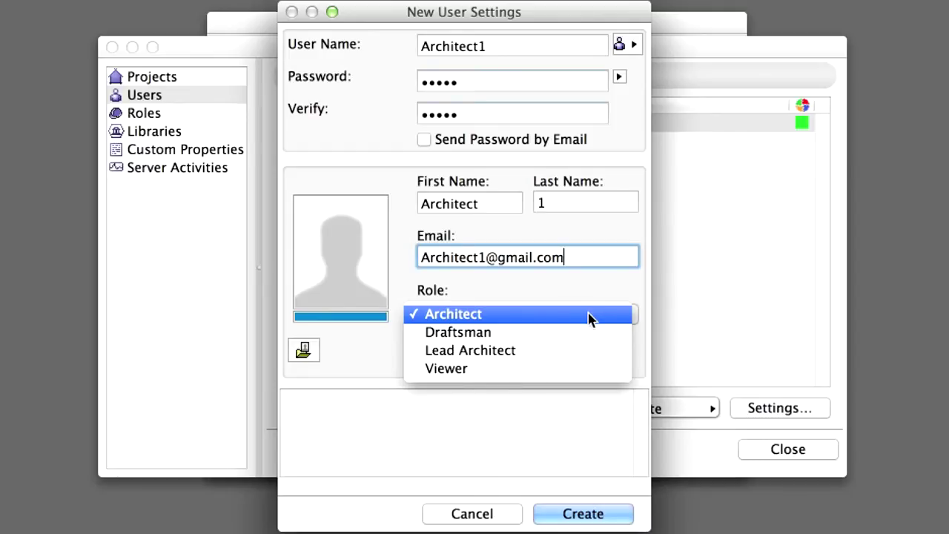
# Keep the Architect role and give Architect1 the yellow Lemon colour
pyautogui.click(591, 317)
pyautogui.click(358, 317)
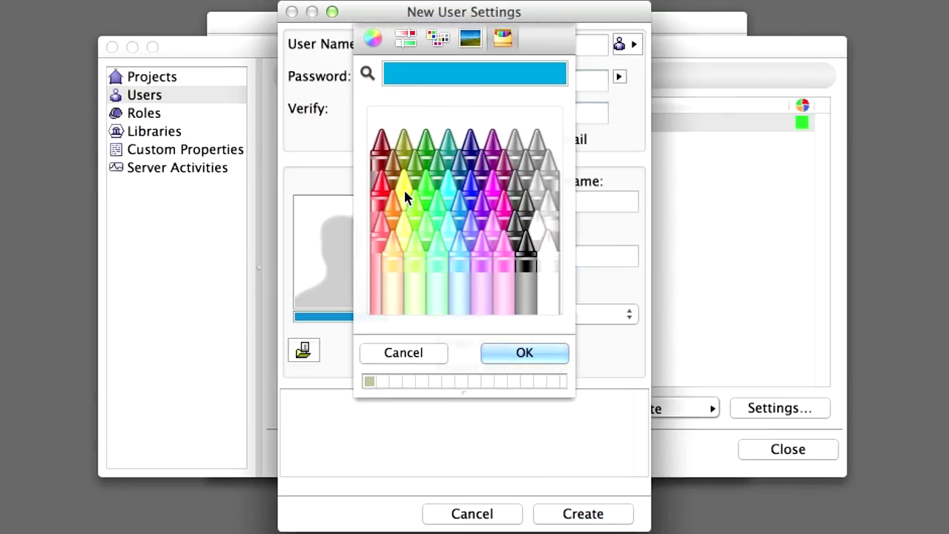
pyautogui.click(403, 187)
pyautogui.click(524, 353)
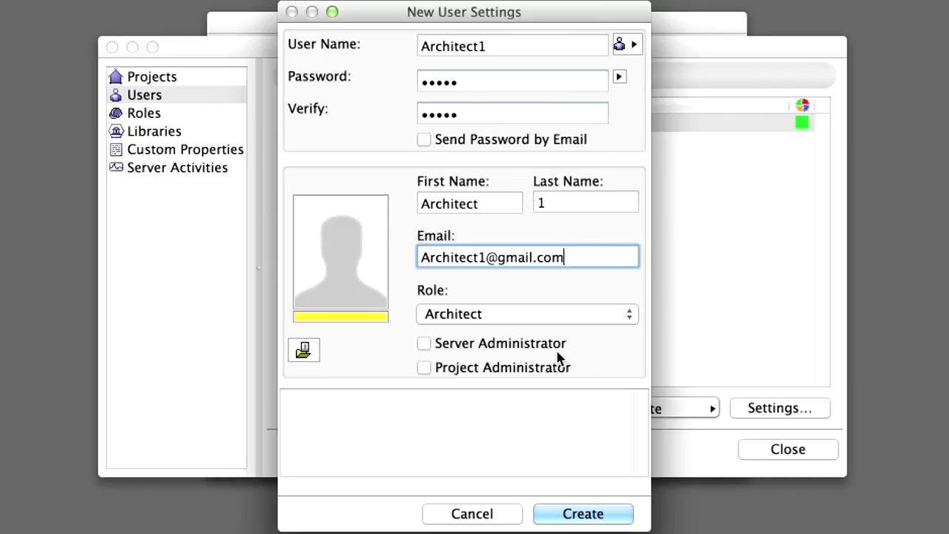
# Create the Architect1 account, then start a new user Architect2 with its password
pyautogui.click(613, 514)
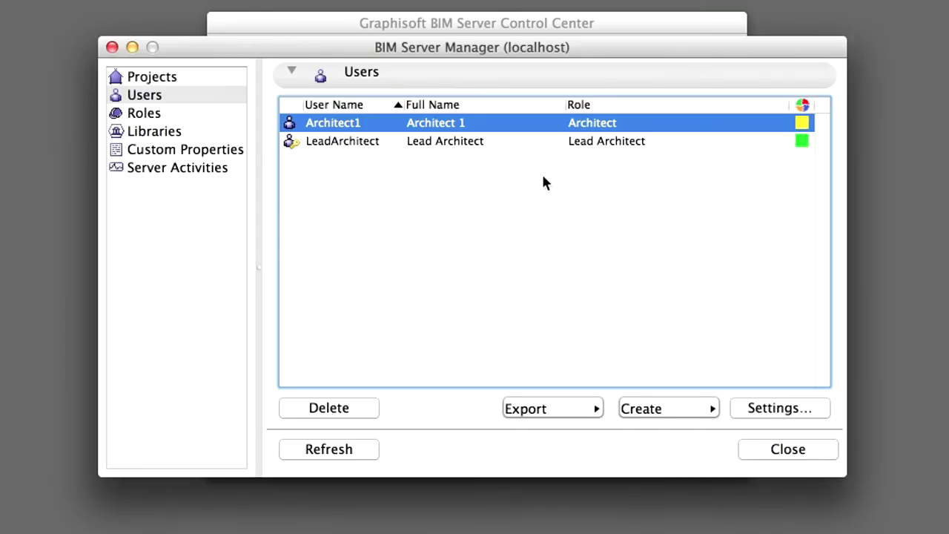
pyautogui.click(713, 409)
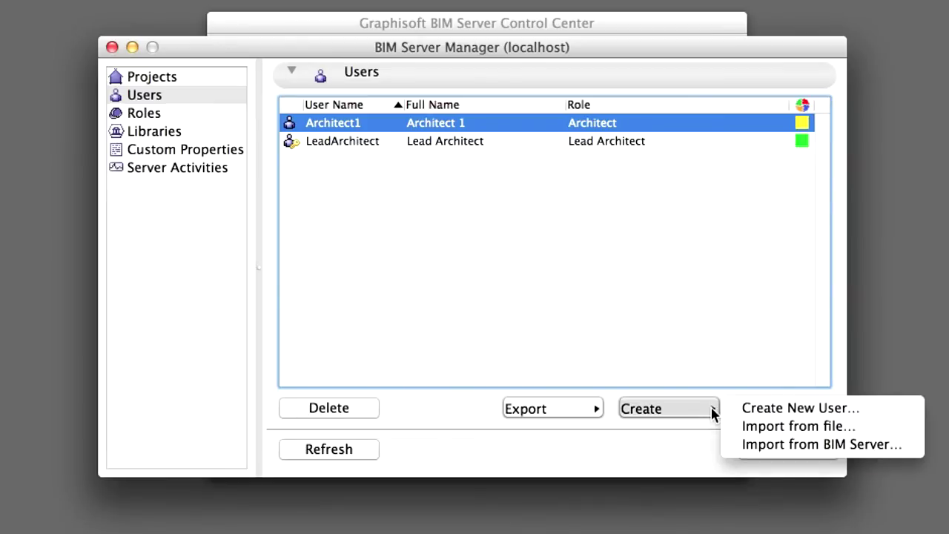
pyautogui.click(874, 408)
pyautogui.write('Architect')
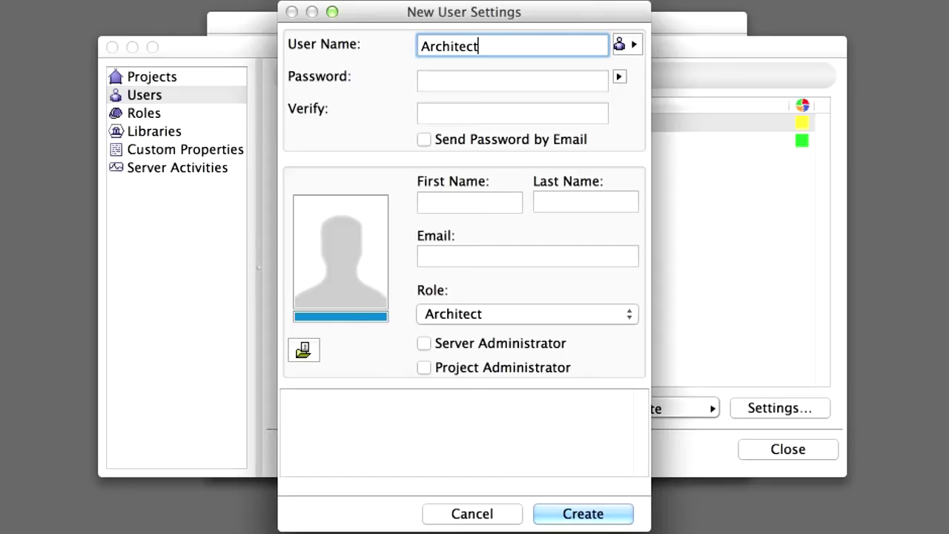
pyautogui.write('2')
pyautogui.press('Tab')
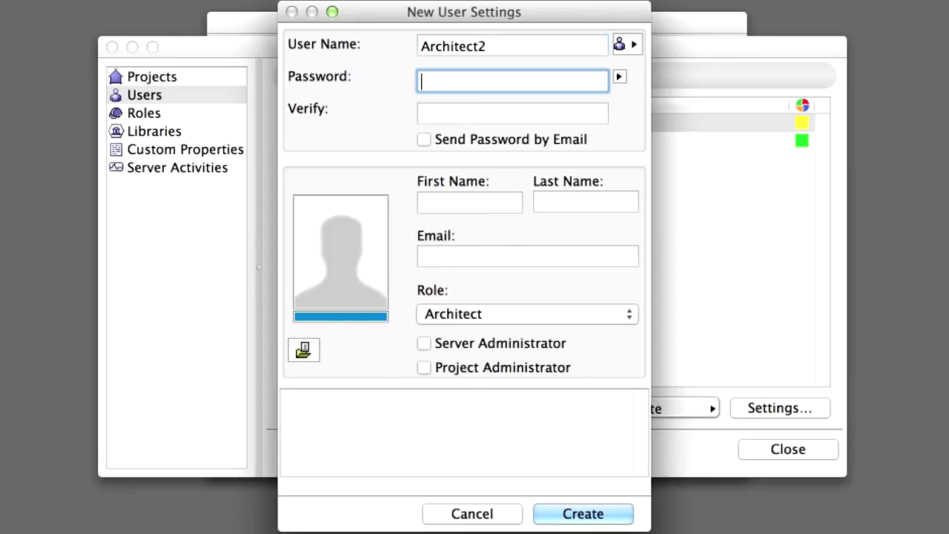
pyautogui.write('•••••')
# Give Architect2 the red Maraschino colour and create the account
pyautogui.click(538, 315)
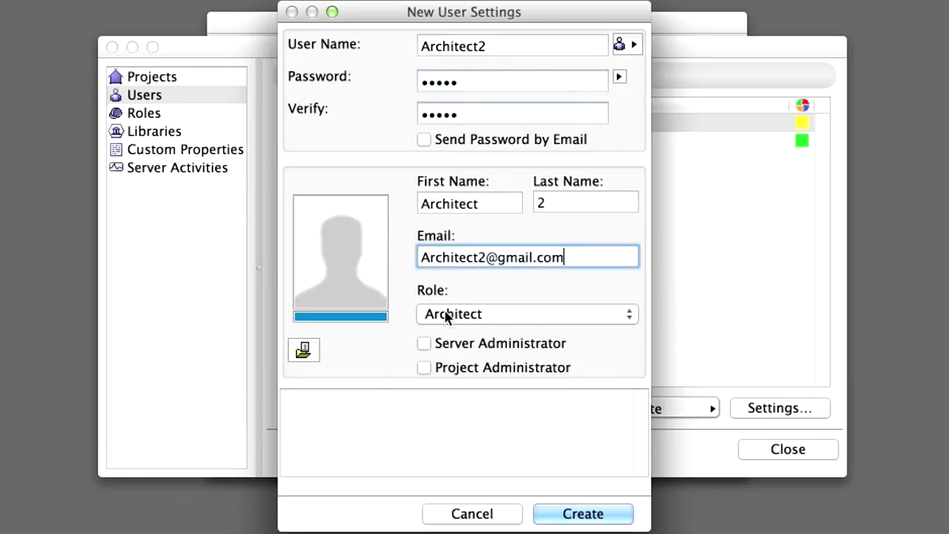
pyautogui.click(368, 317)
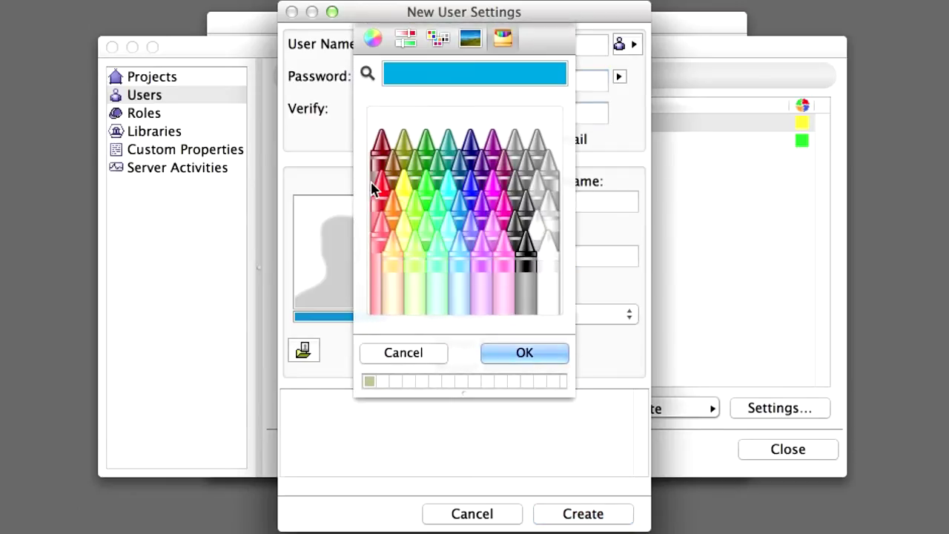
pyautogui.click(378, 187)
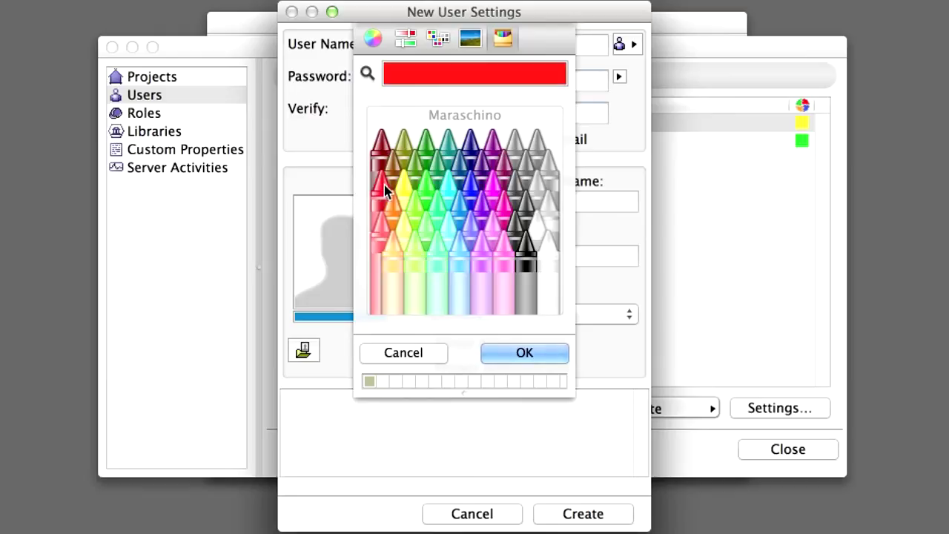
pyautogui.click(541, 352)
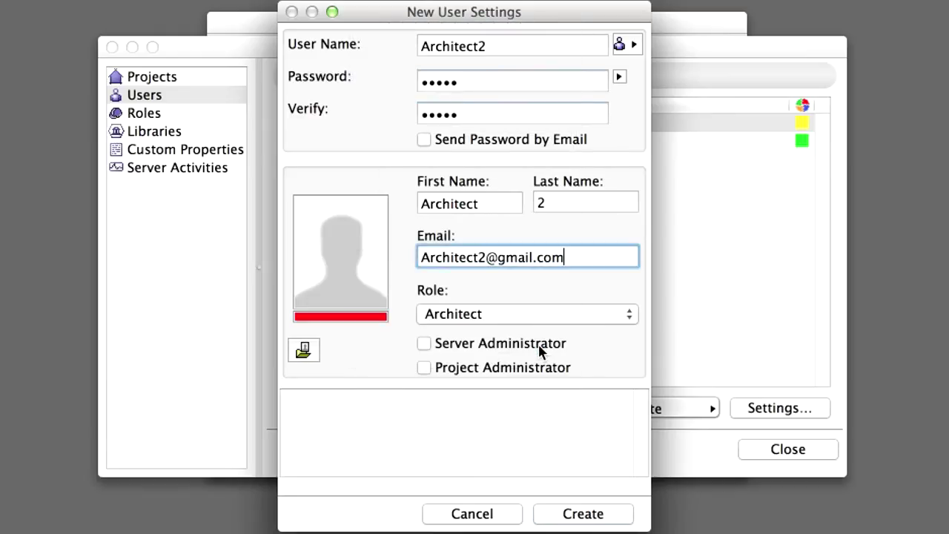
pyautogui.click(620, 518)
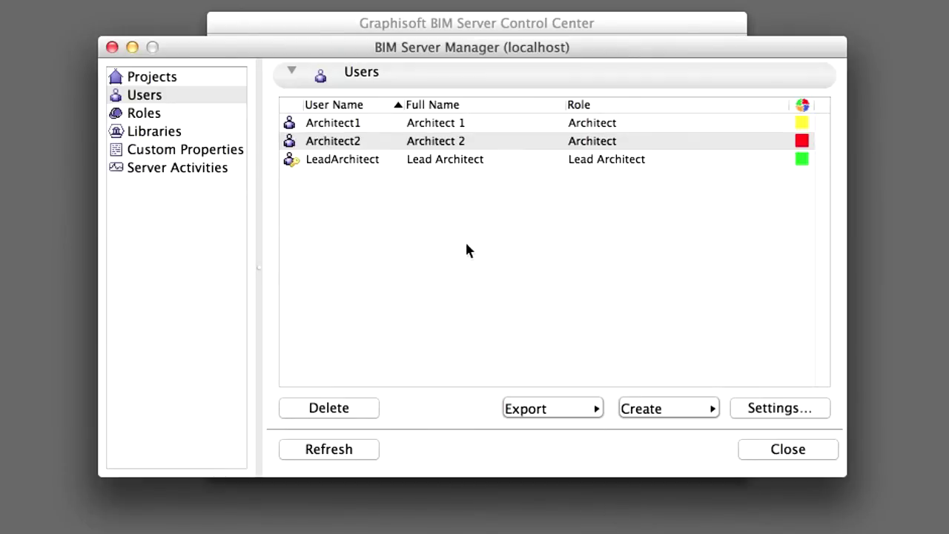
pyautogui.click(467, 249)
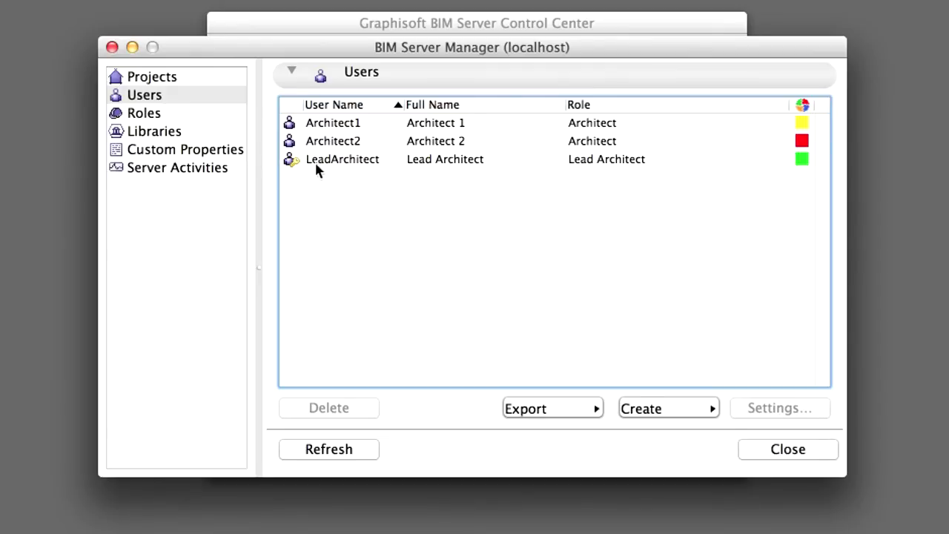
# Reopen LeadArchitect's settings, keep its status Enabled, and close without saving
pyautogui.doubleClick(343, 163)
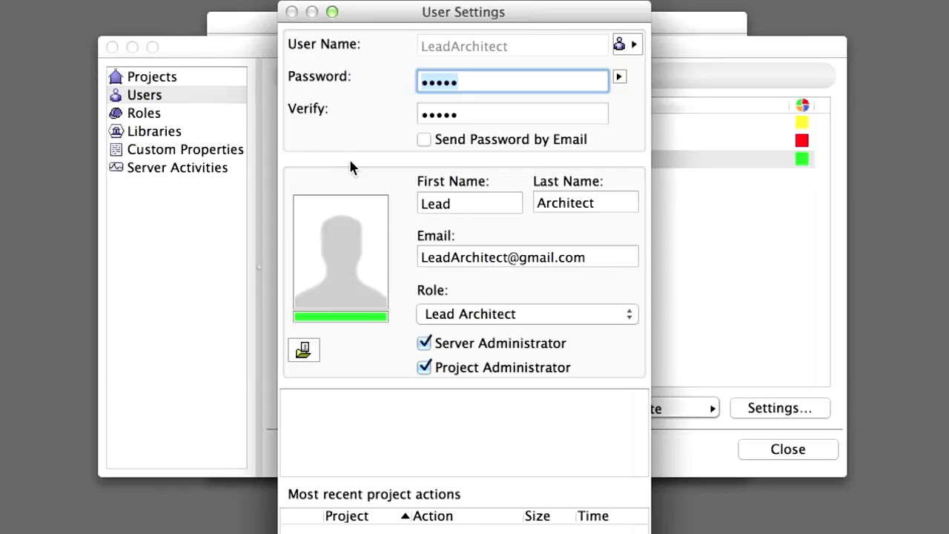
pyautogui.click(625, 46)
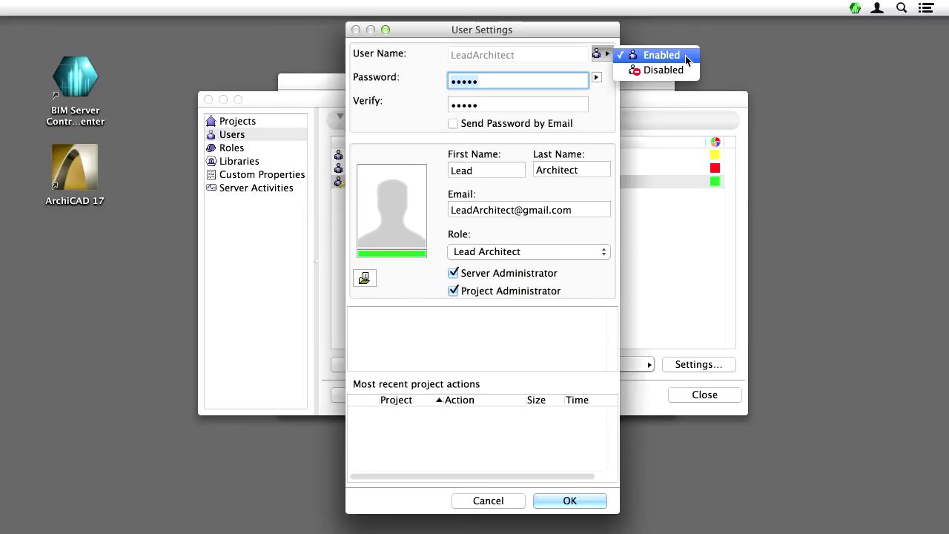
pyautogui.click(686, 91)
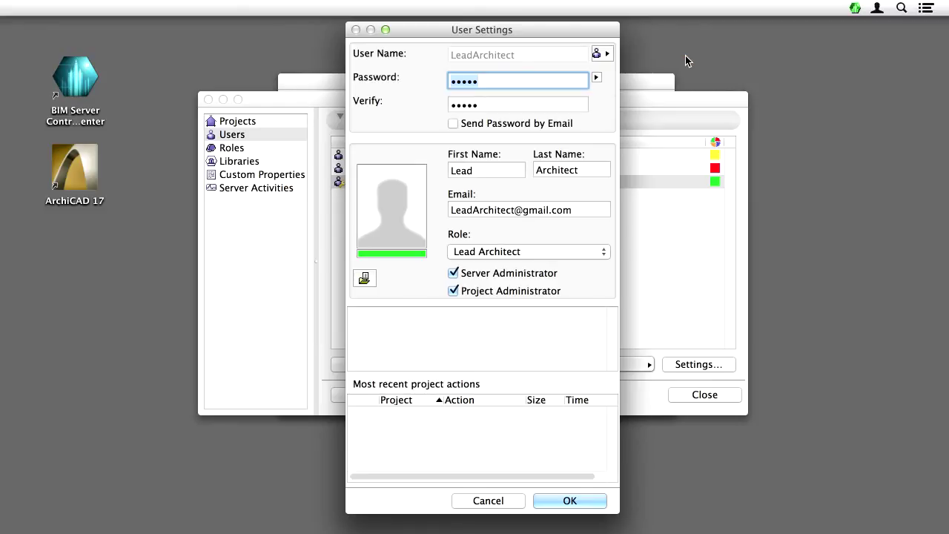
pyautogui.click(511, 501)
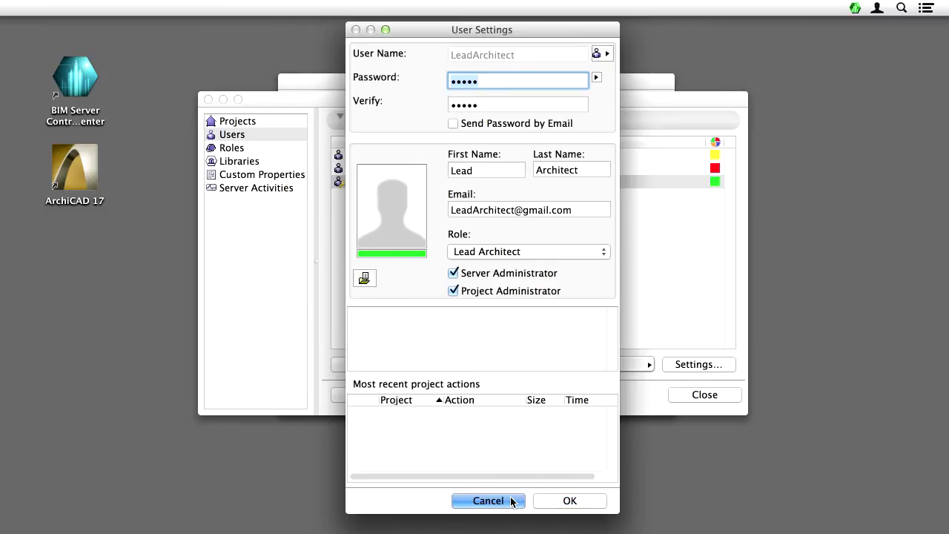